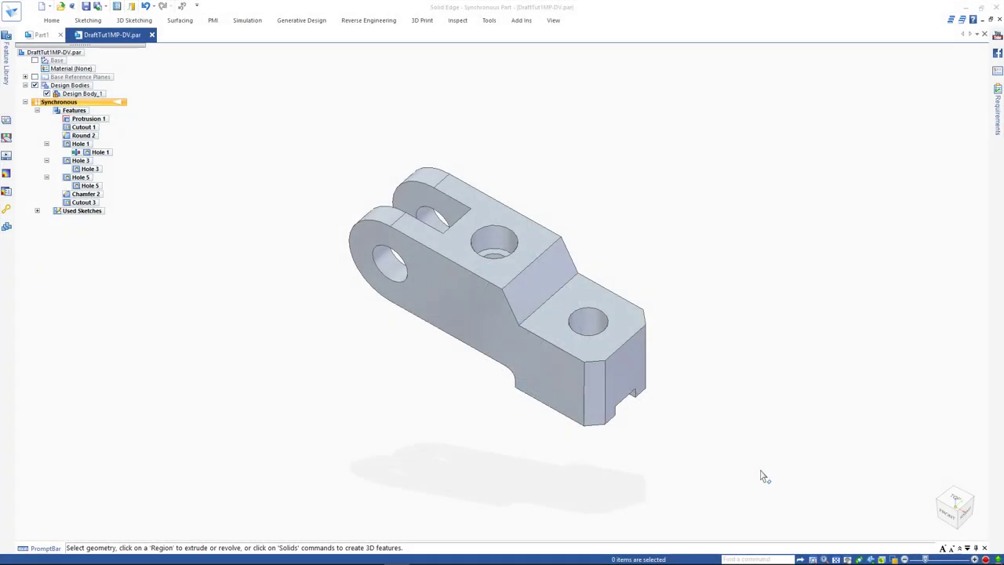
# Try pushing the right end face outward, then cancel and clear the selection
pyautogui.click(634, 392)
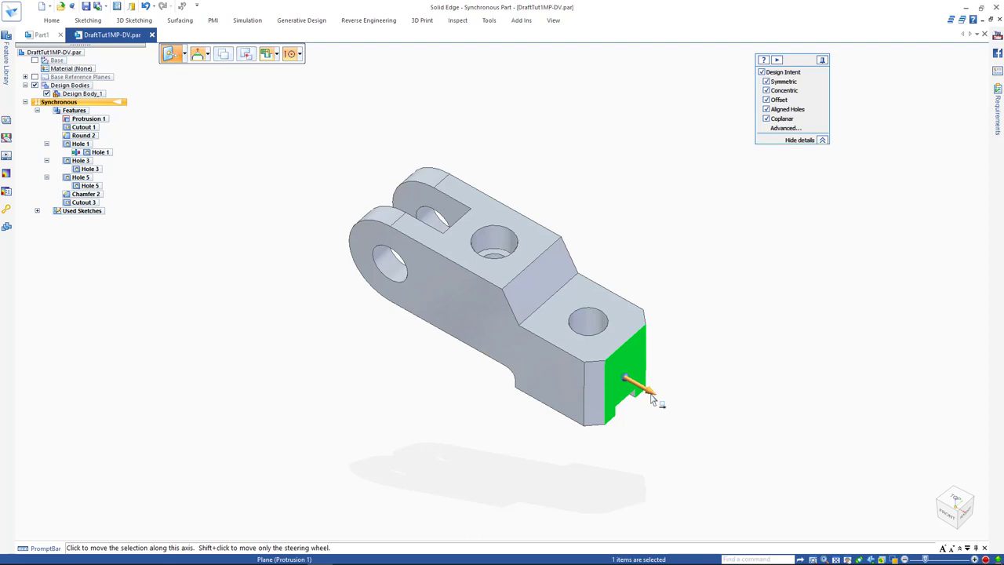
pyautogui.click(650, 398)
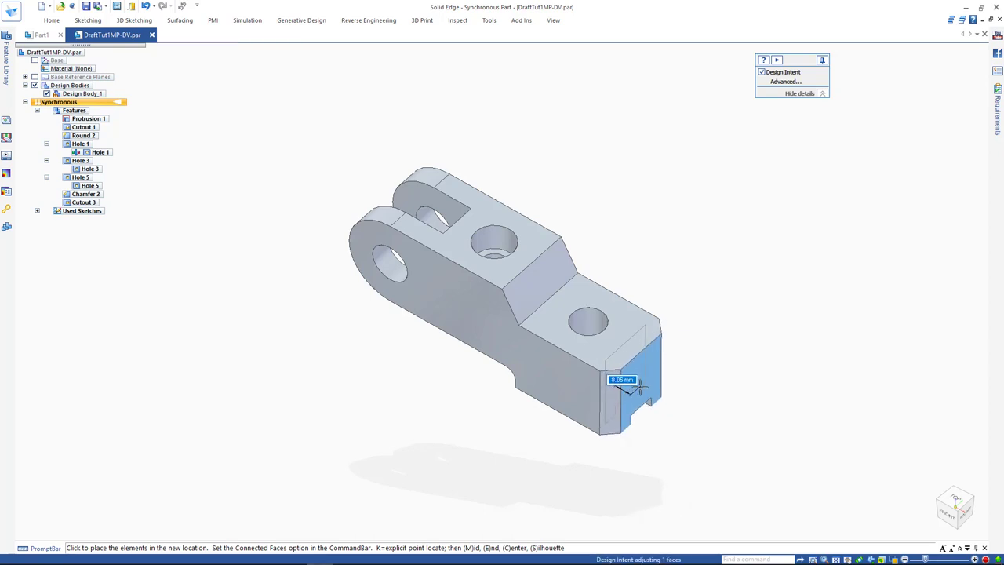
pyautogui.press('Escape')
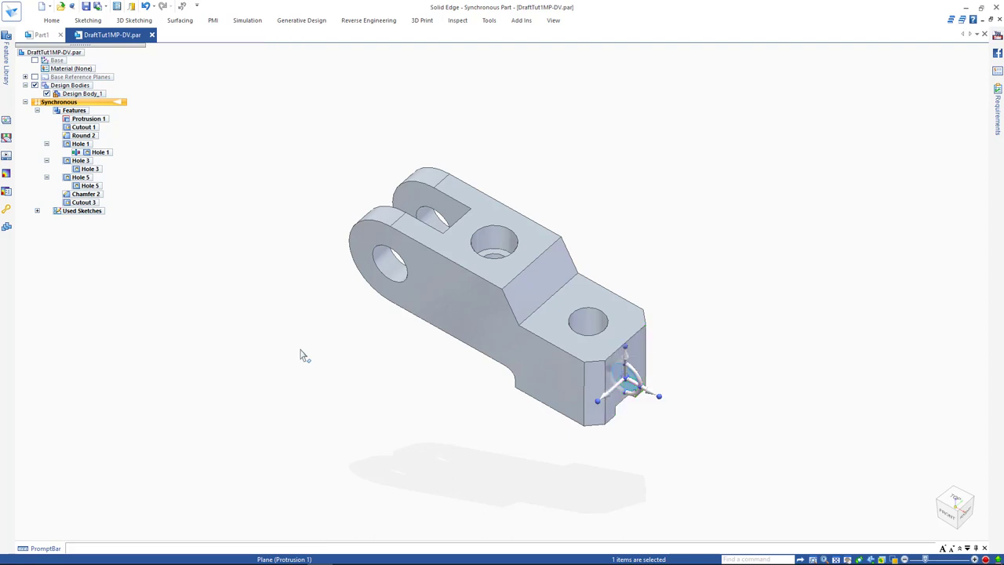
pyautogui.press('Escape')
# Move Hole 1 on the lower step and place it back near its original spot
pyautogui.click(587, 329)
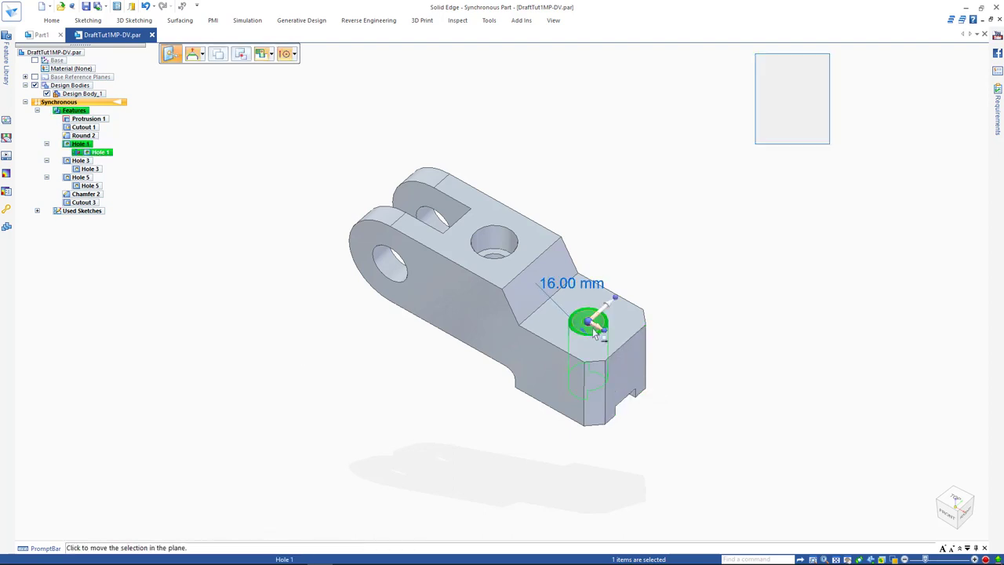
pyautogui.click(590, 326)
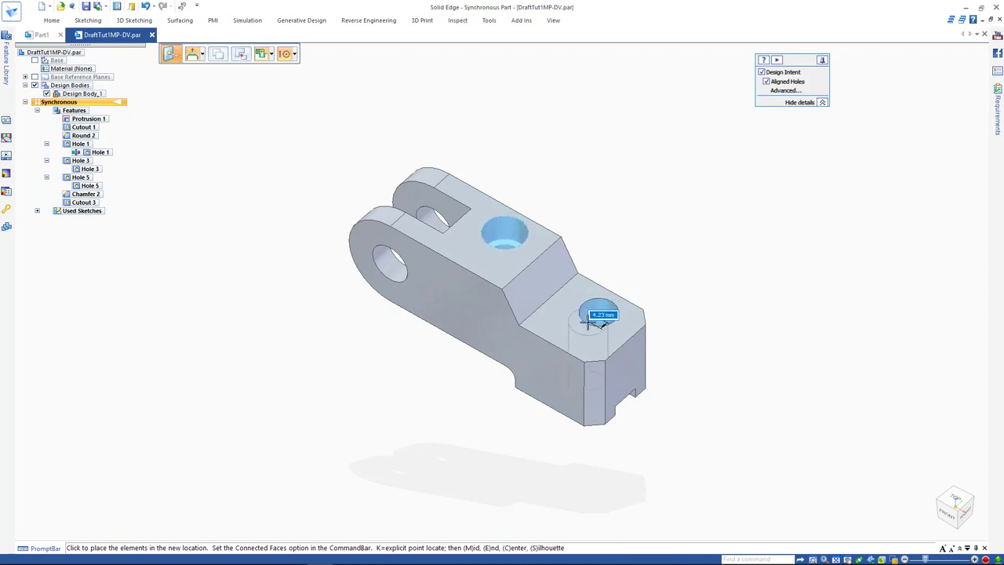
pyautogui.click(594, 324)
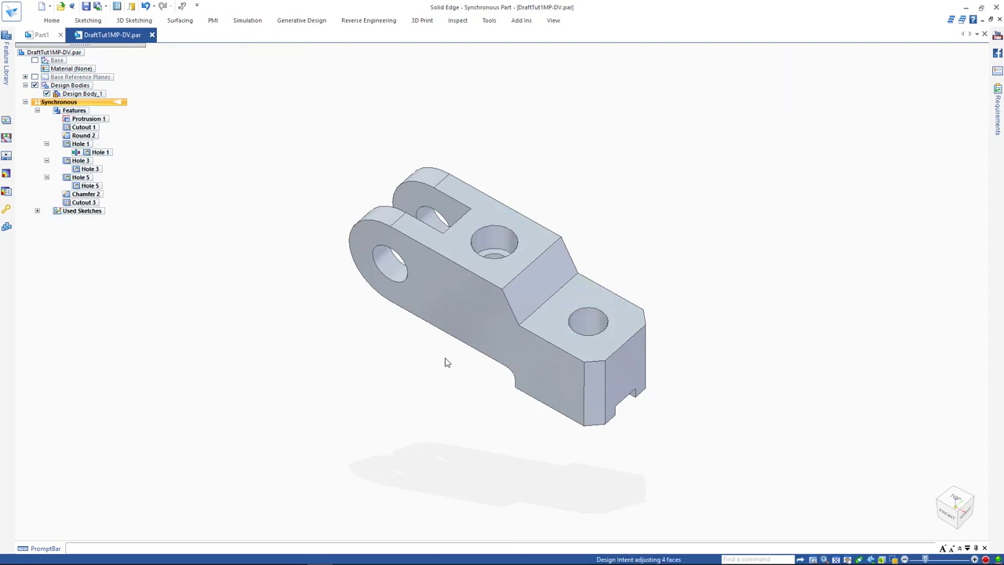
pyautogui.click(188, 211)
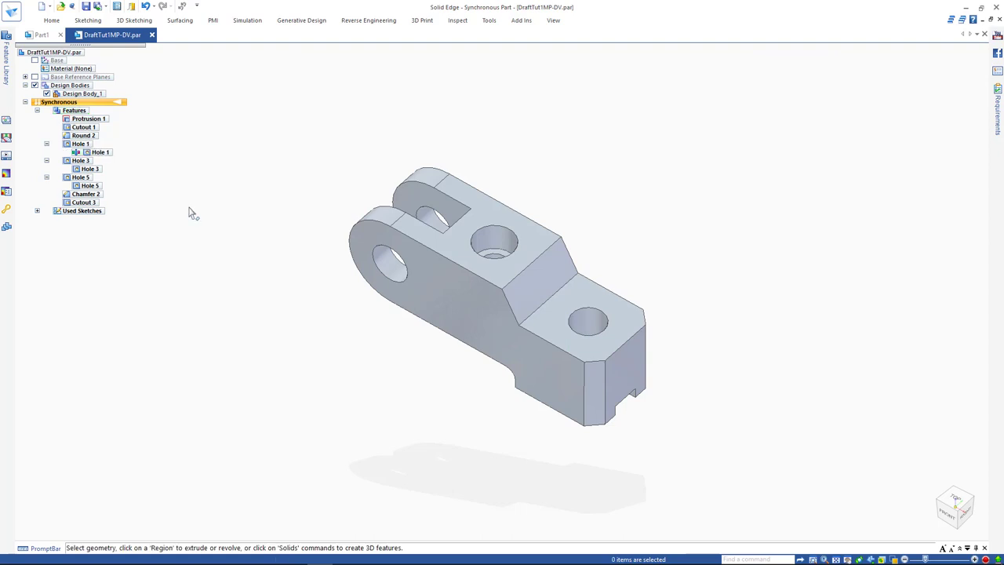
# Tilt the right end face 1.27° about a pivot on its edge, then reposition the pivot below the part
pyautogui.click(620, 381)
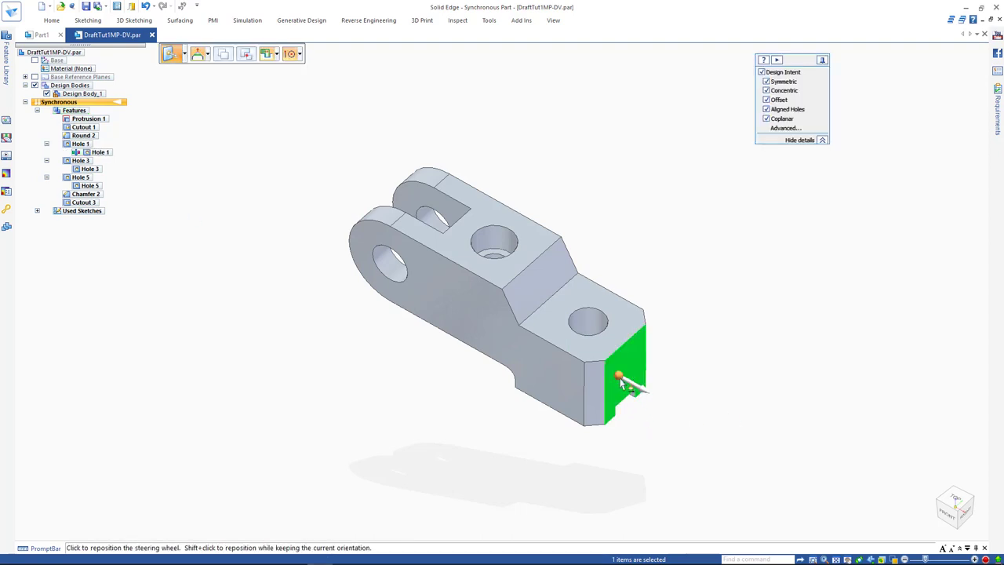
pyautogui.click(626, 382)
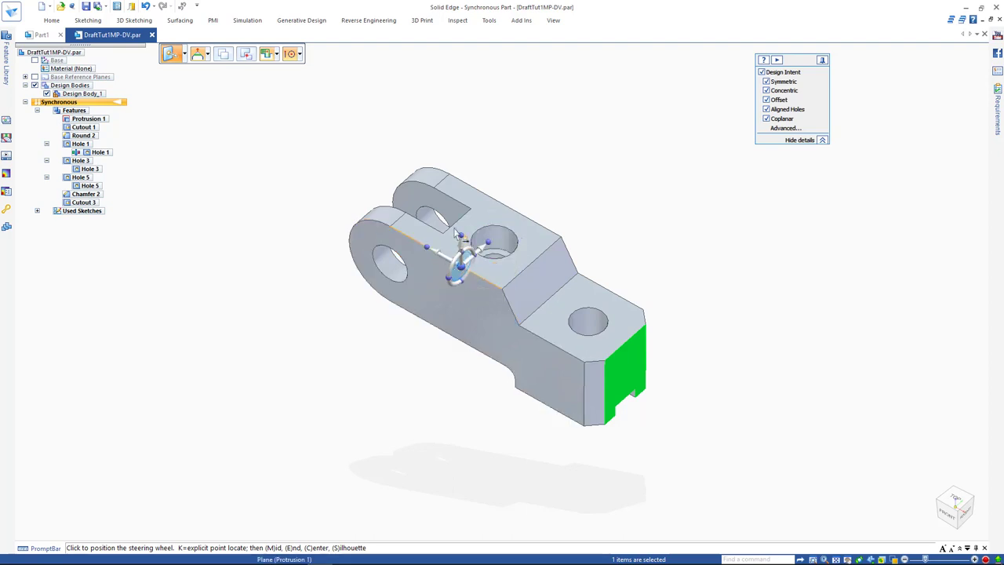
pyautogui.click(632, 402)
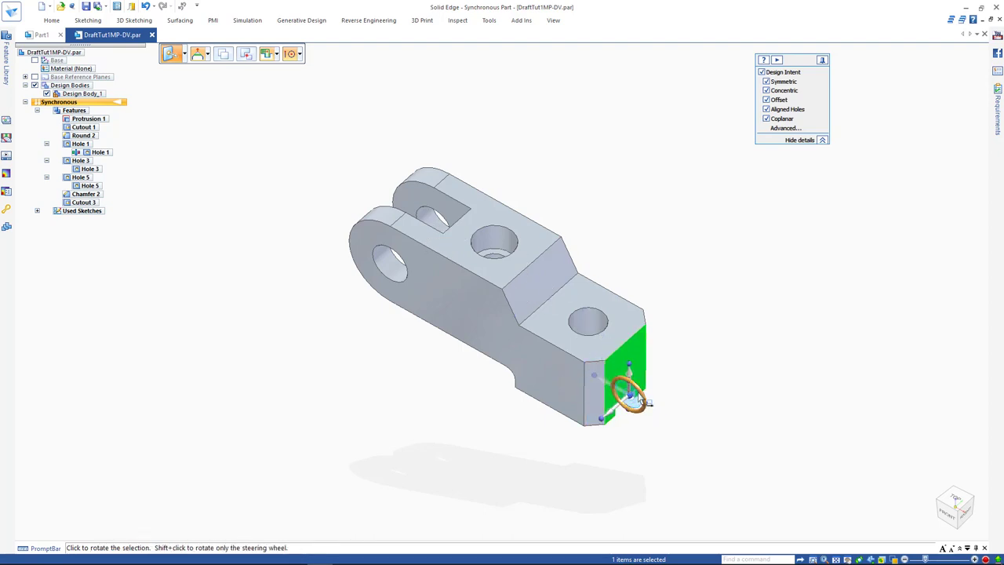
pyautogui.click(633, 398)
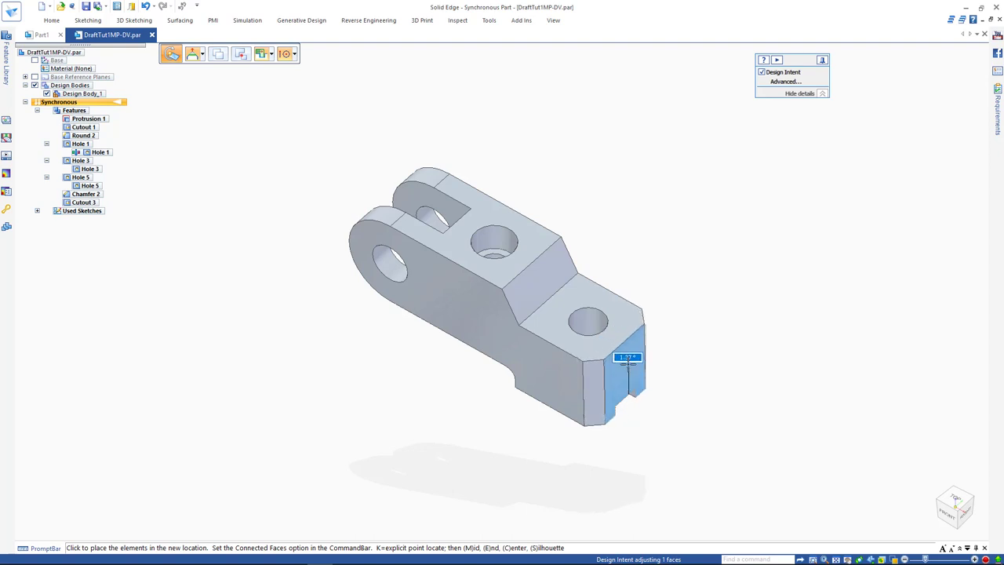
pyautogui.click(627, 363)
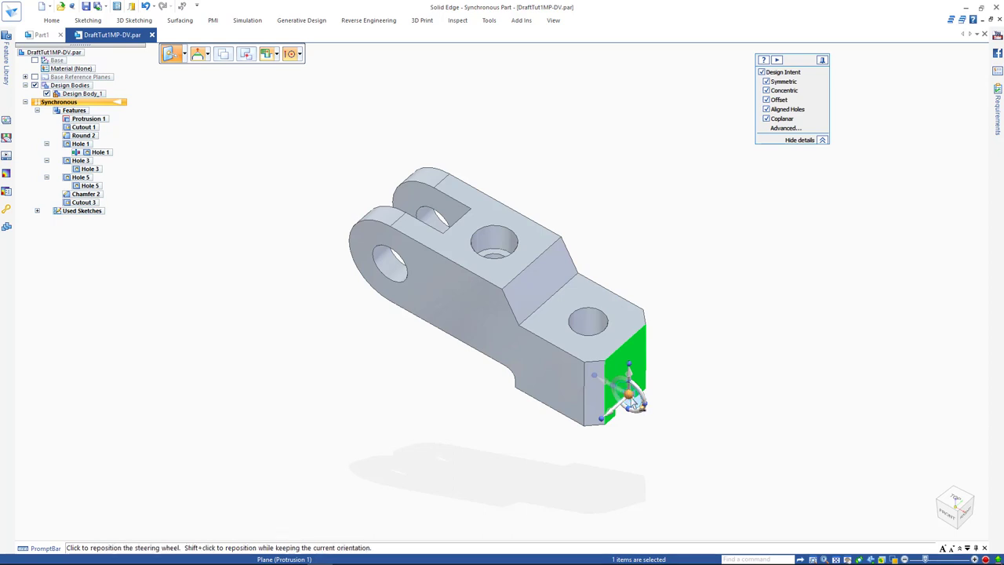
pyautogui.click(631, 399)
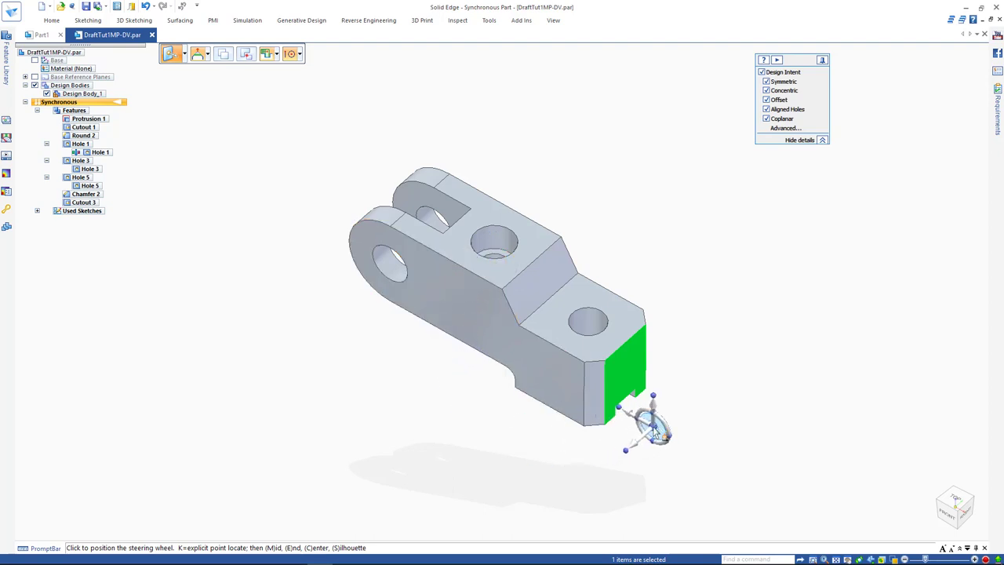
pyautogui.click(656, 430)
# Select Design Body_1 and drag the whole clevis to a new spot within the steering wheel plane
pyautogui.click(448, 426)
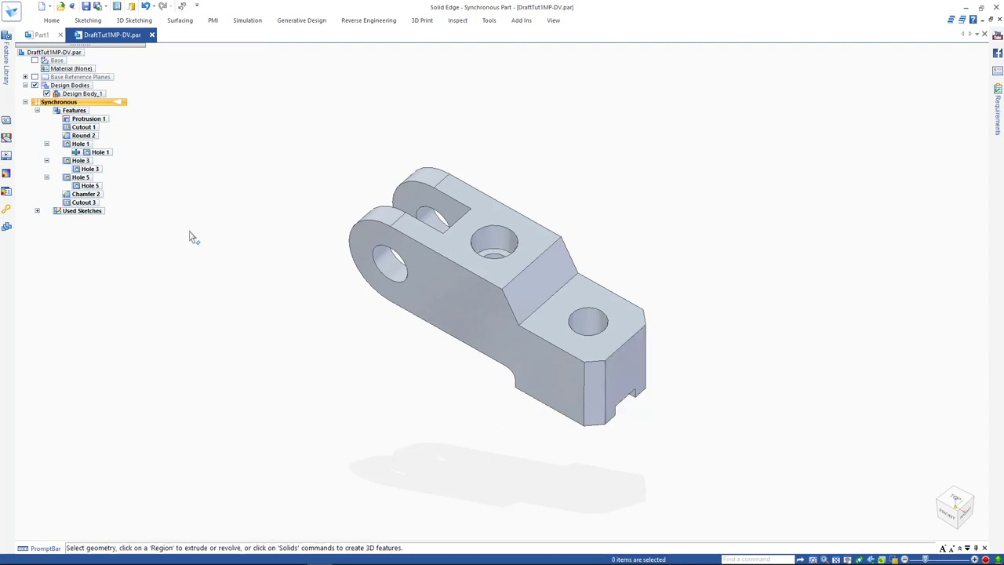
pyautogui.click(82, 93)
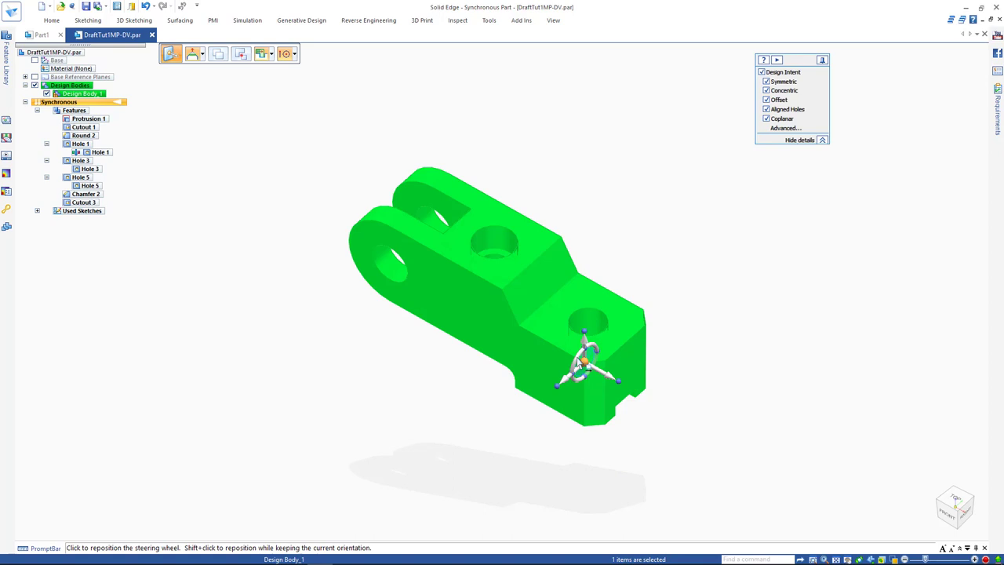
pyautogui.click(593, 361)
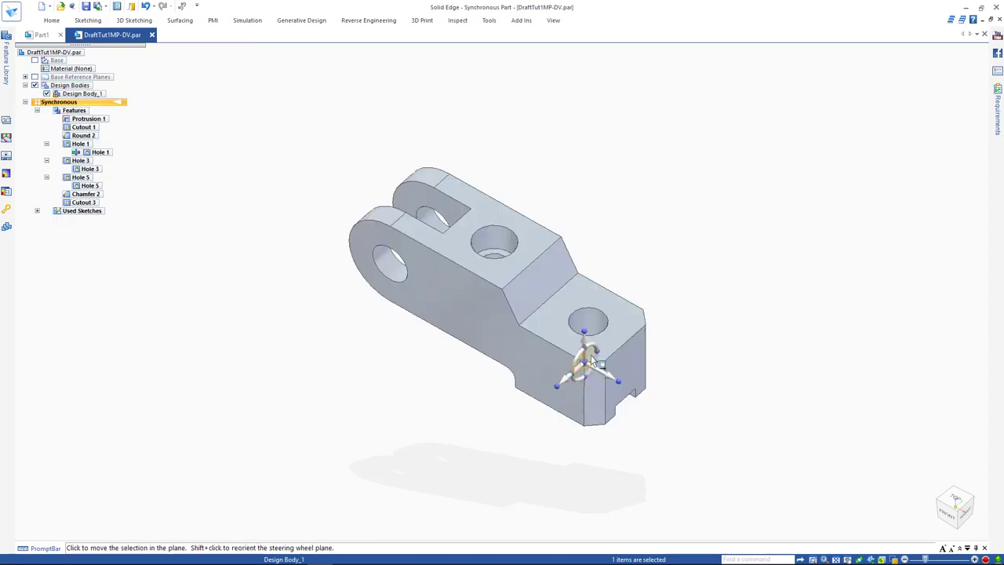
pyautogui.click(592, 359)
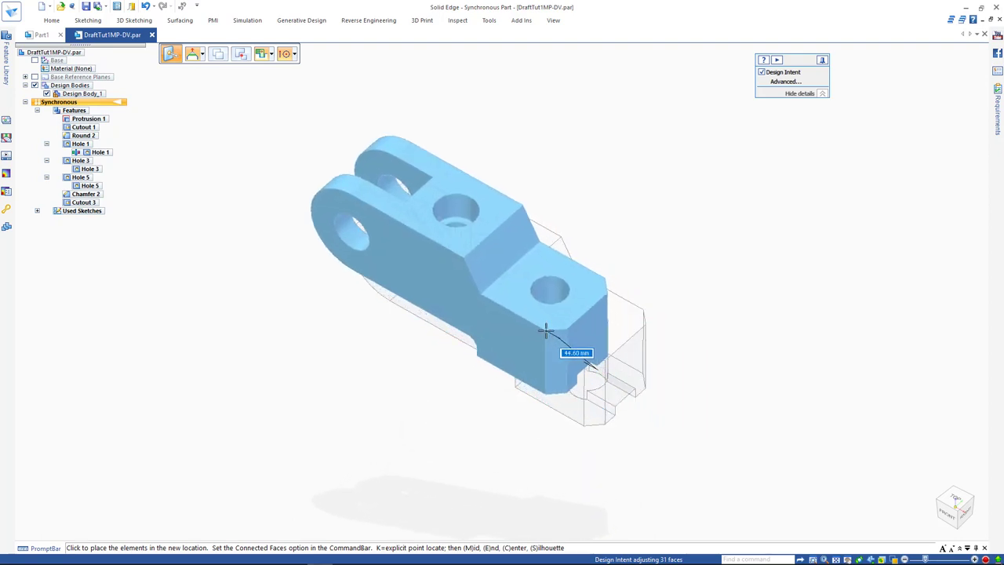
pyautogui.click(545, 331)
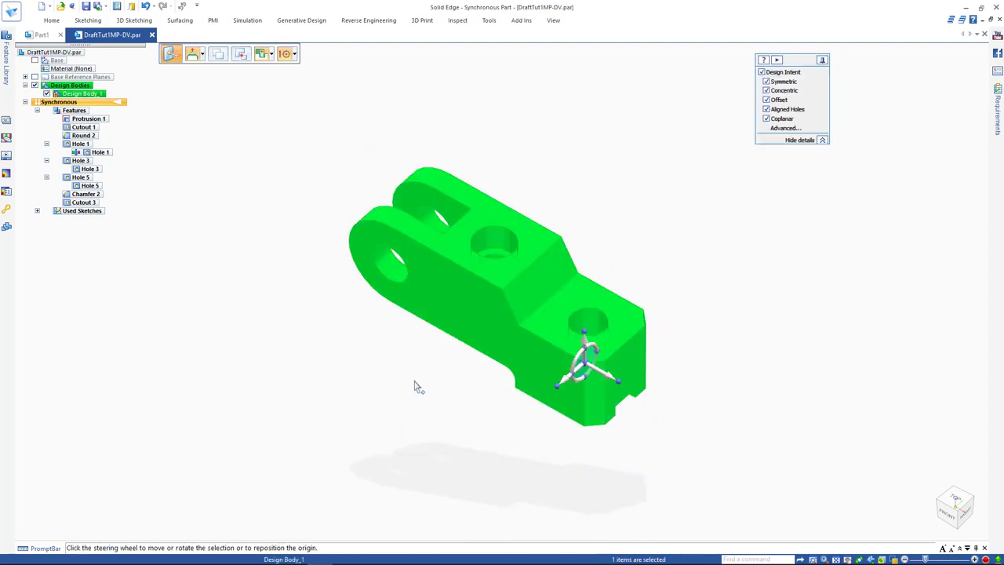
pyautogui.press('Escape')
# Zoom to fit the part and offset the left lug's inner face by 3.00 mm
pyautogui.hotkey('ctrl', 'r')
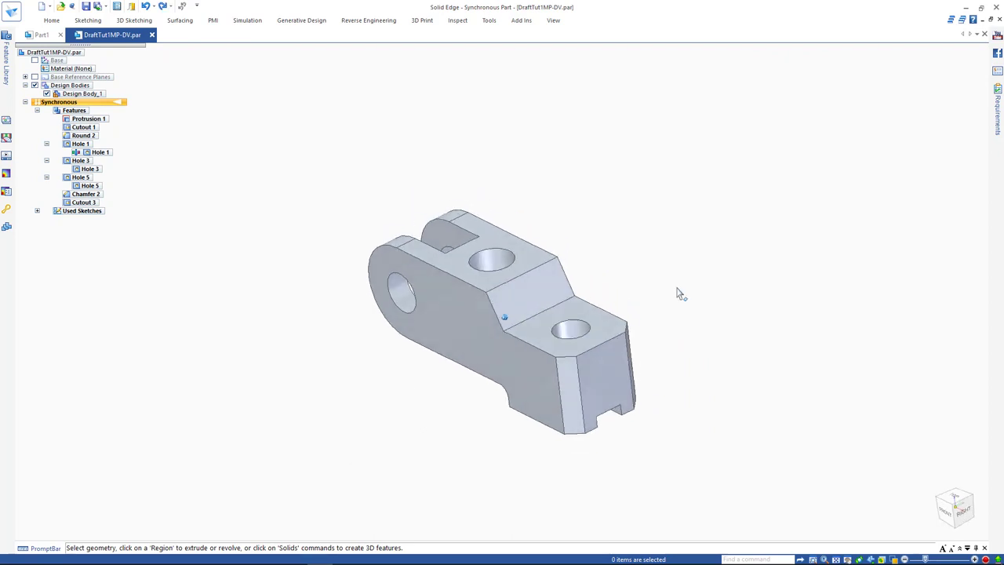
pyautogui.hotkey('ctrl', 'l')
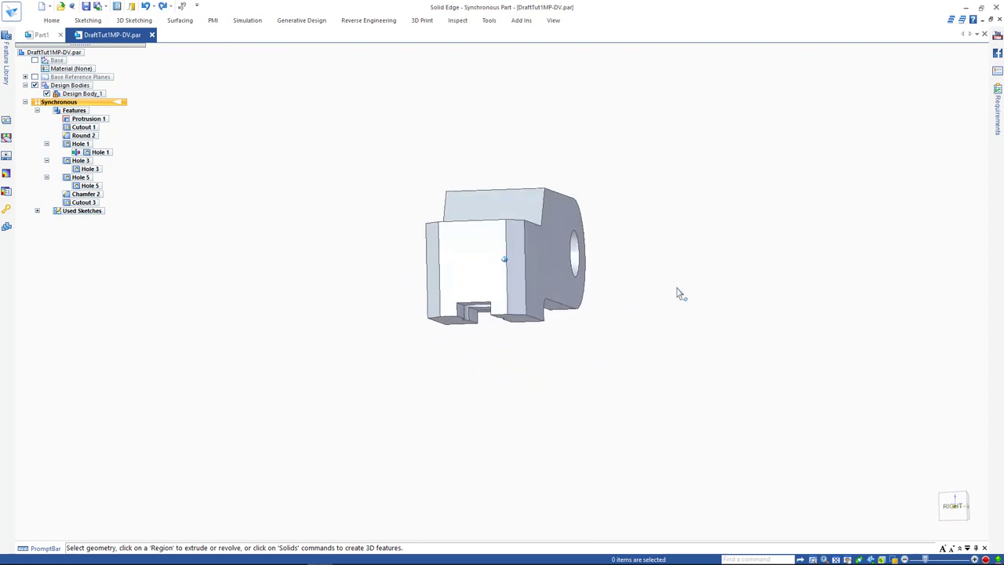
pyautogui.hotkey('ctrl', 'i')
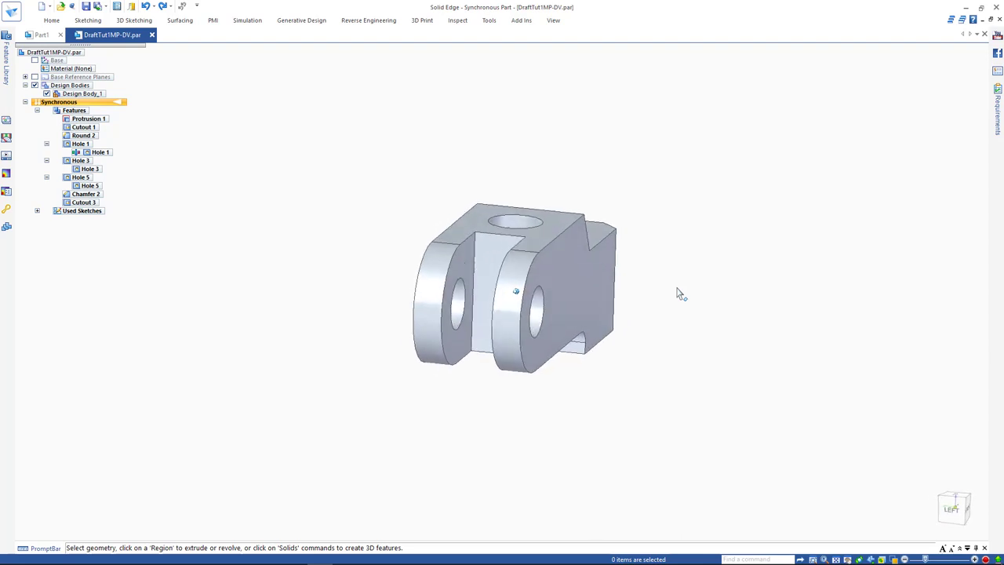
pyautogui.hotkey('ctrl', 'shift', 'f')
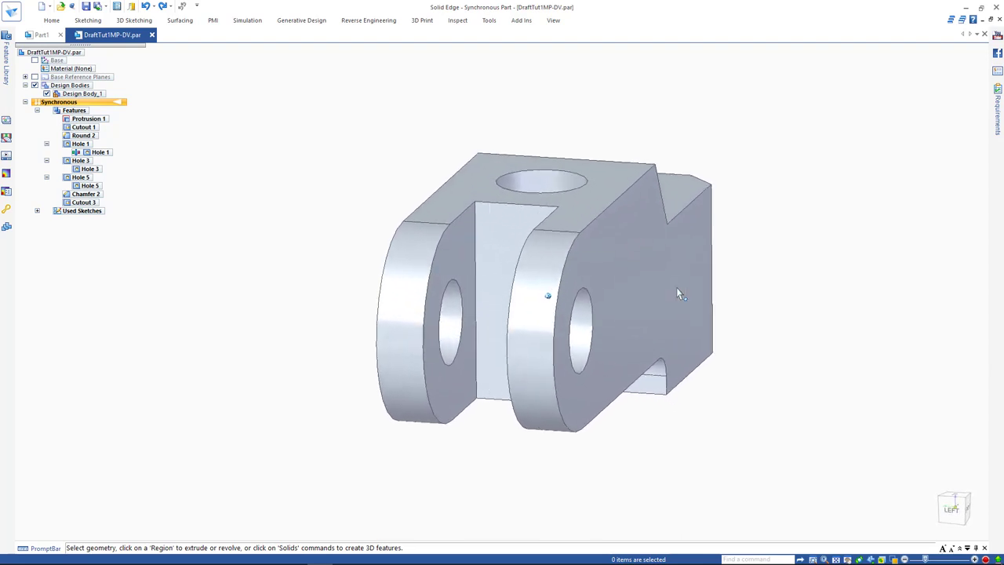
pyautogui.click(460, 267)
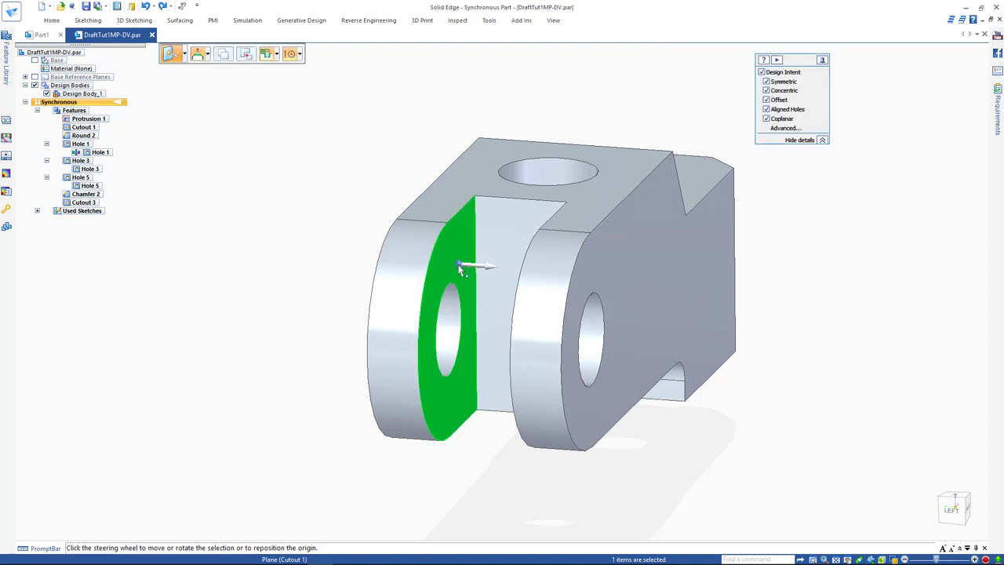
pyautogui.click(476, 270)
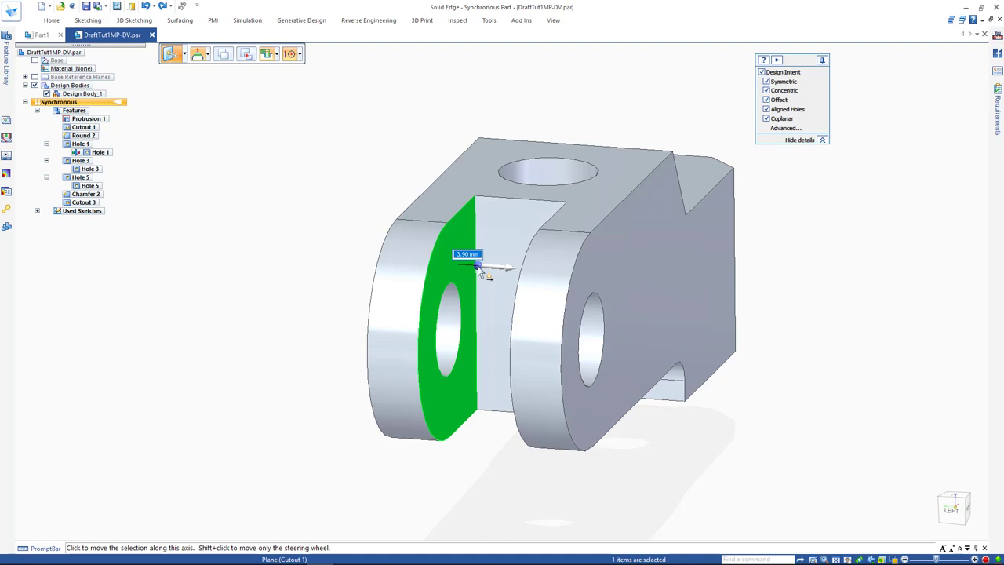
pyautogui.write('3')
pyautogui.press('Return')
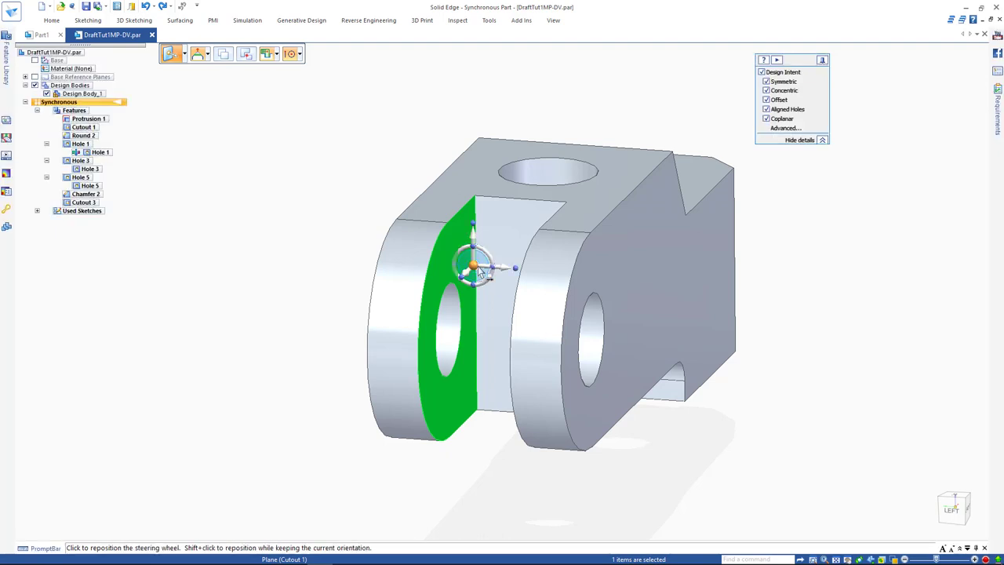
# Move the slot face to a 15.00 mm offset and return to the isometric view
pyautogui.click(482, 271)
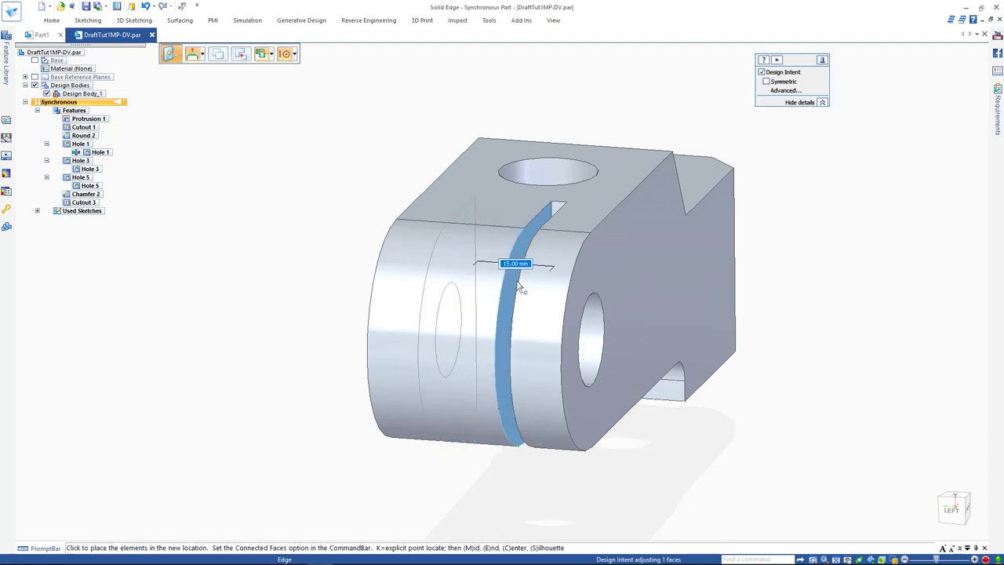
pyautogui.click(528, 276)
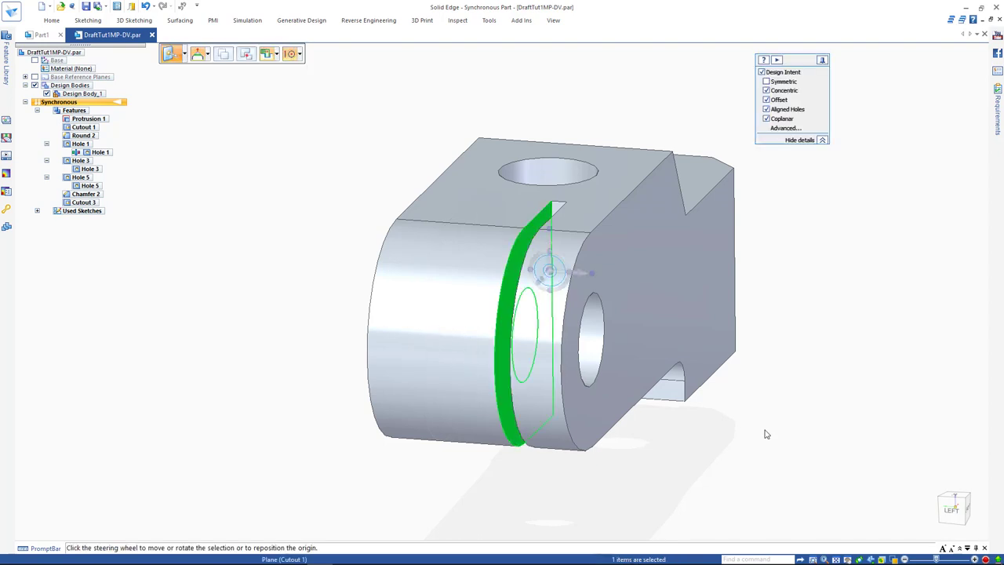
pyautogui.hotkey('ctrl', 'l')
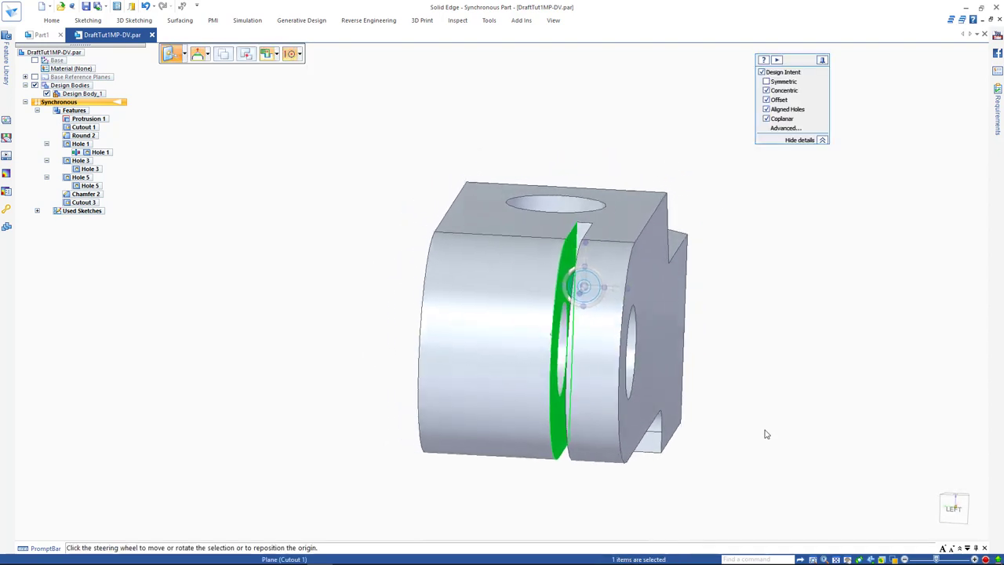
pyautogui.press('Escape')
pyautogui.hotkey('ctrl', 'i')
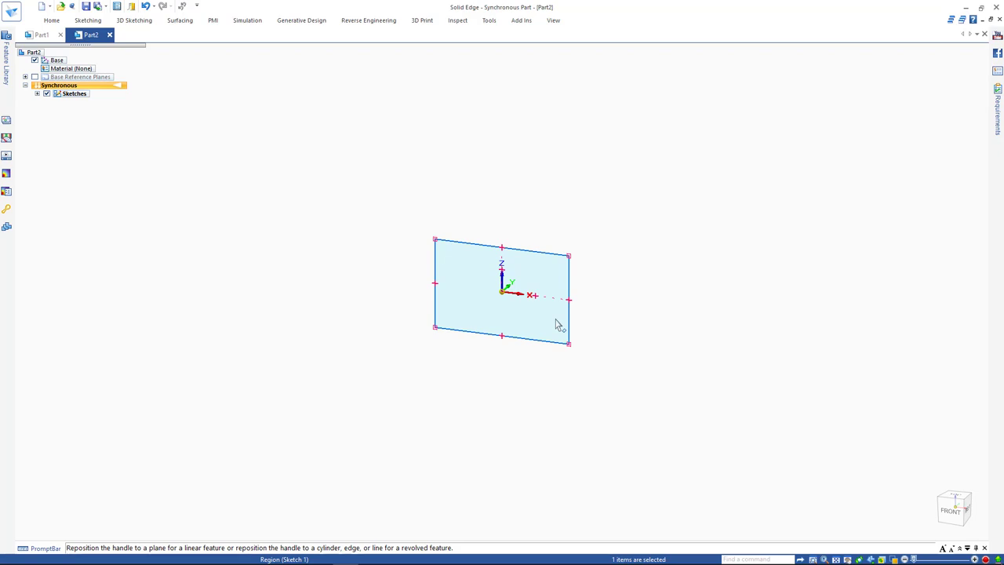
pyautogui.click(547, 323)
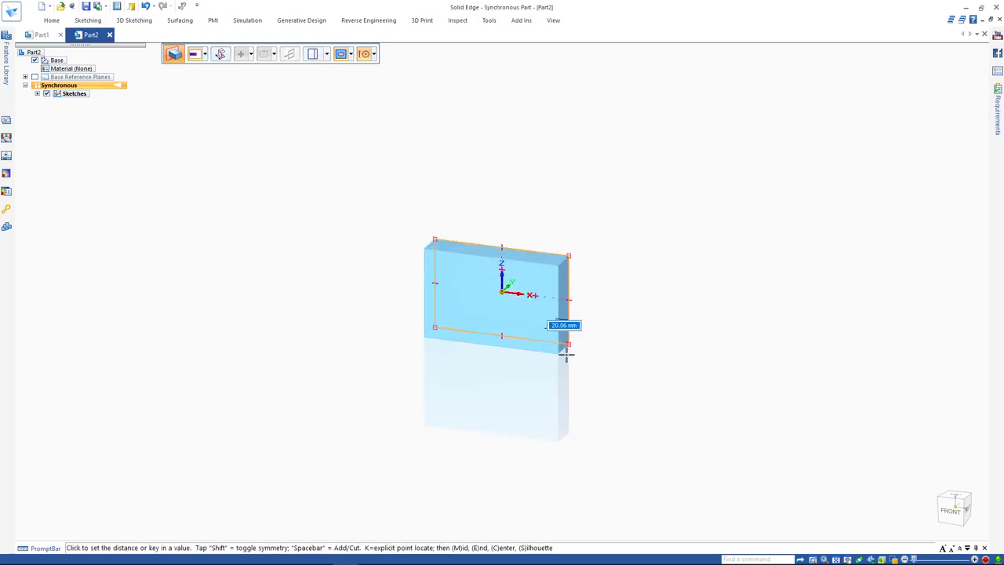
pyautogui.press('Escape')
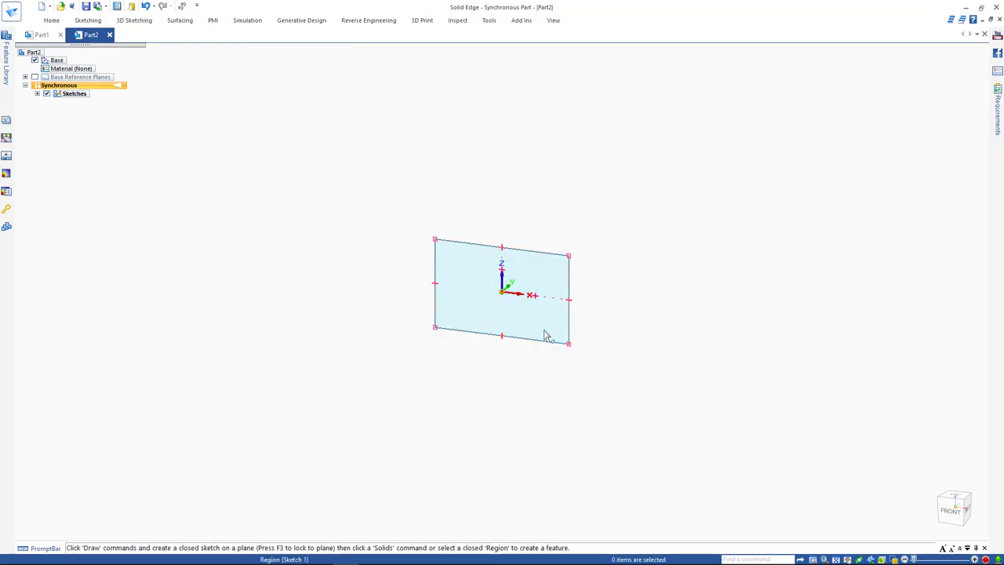
pyautogui.click(545, 334)
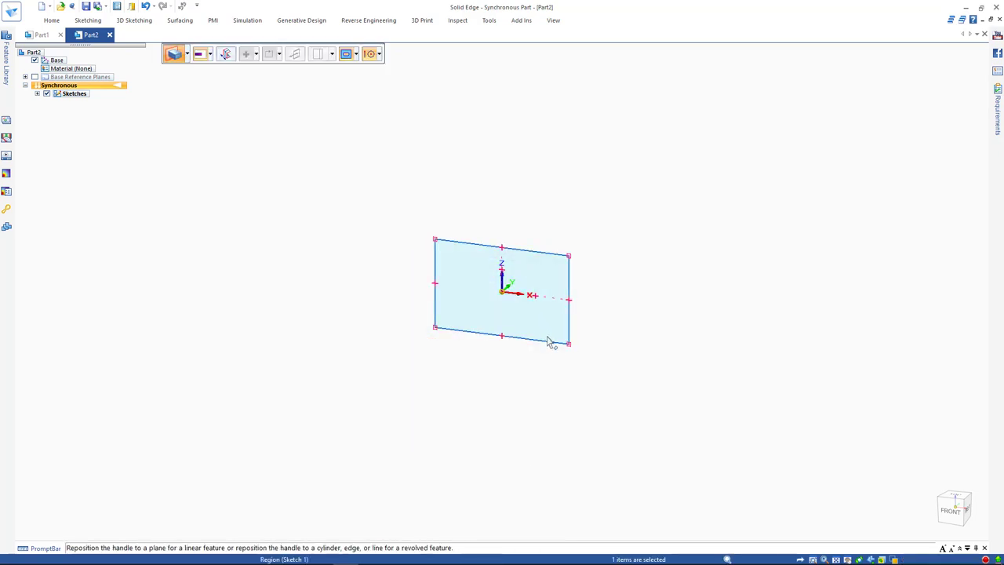
pyautogui.click(437, 276)
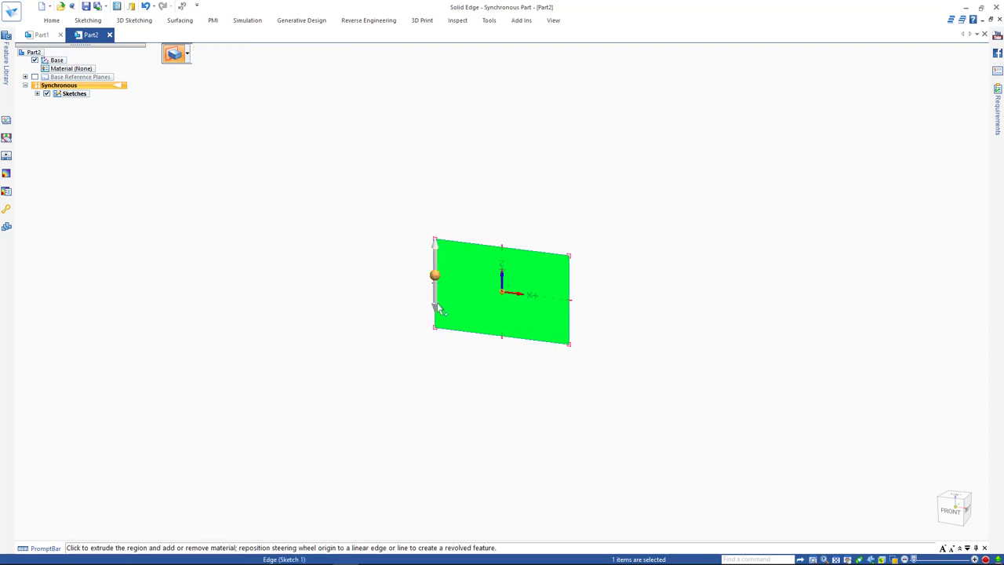
pyautogui.click(436, 276)
pyautogui.press('Escape')
pyautogui.click(434, 280)
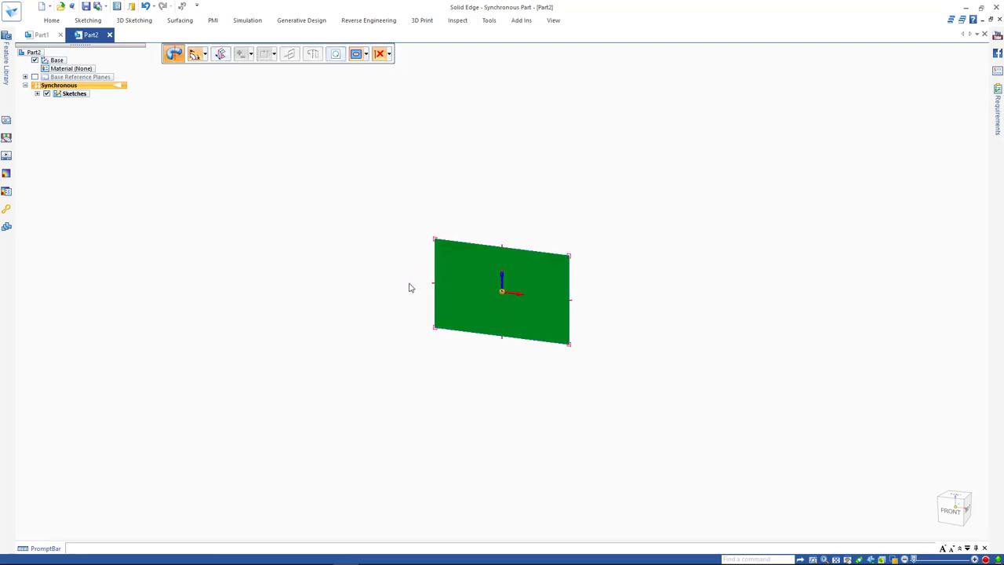
pyautogui.click(410, 287)
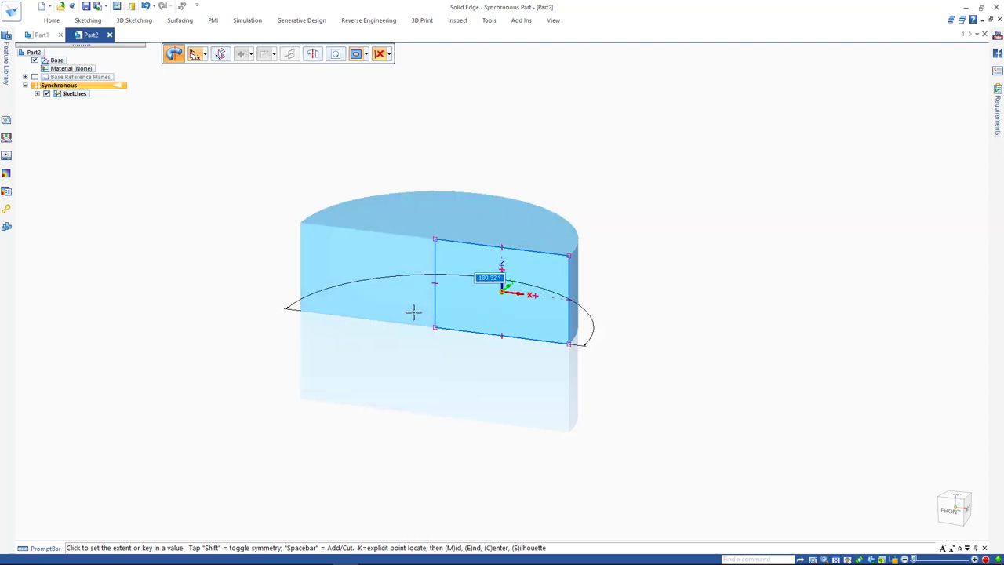
# Cancel the revolve preview and extrude the Sketch 1 rectangle into a solid box
pyautogui.press('Escape')
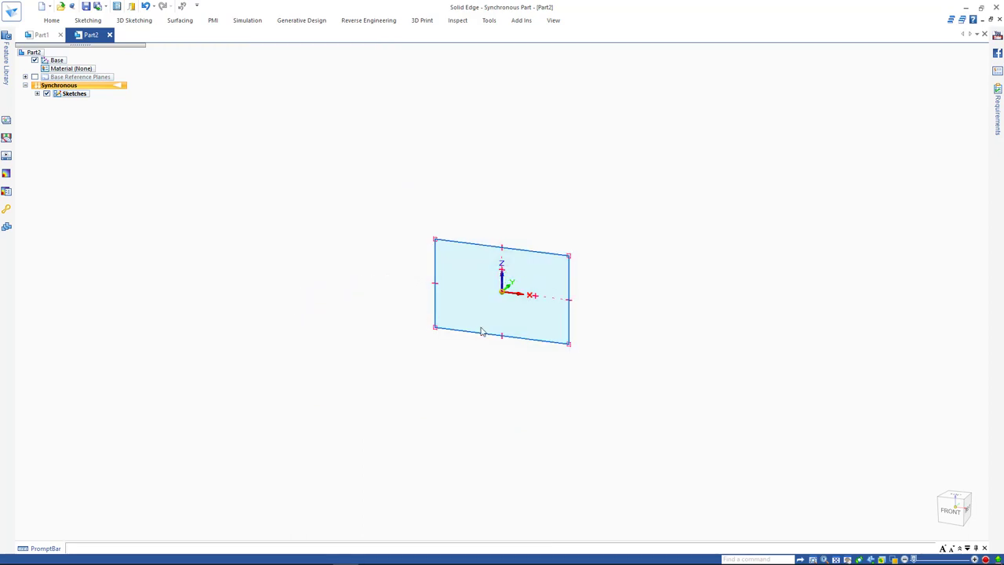
pyautogui.click(534, 331)
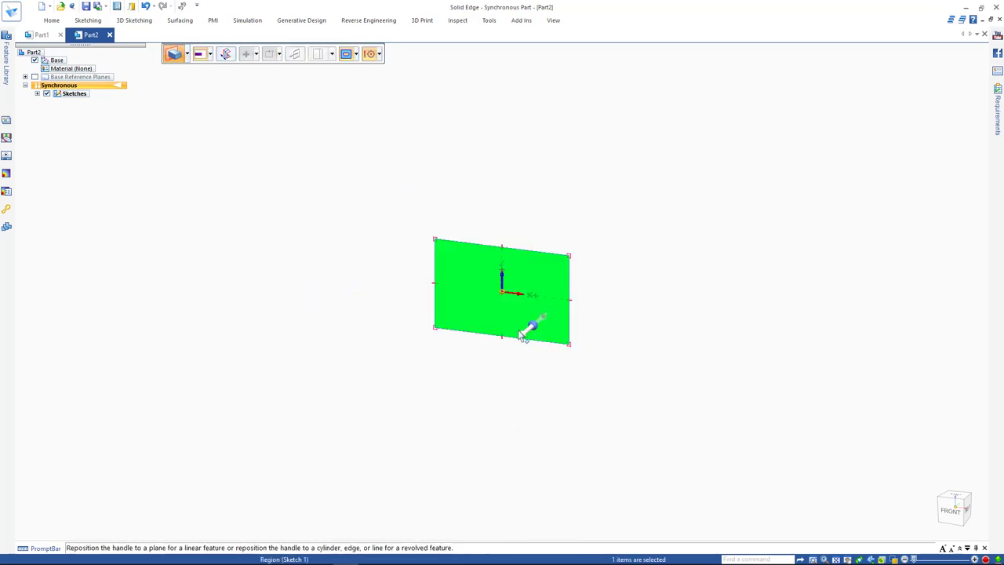
pyautogui.click(519, 340)
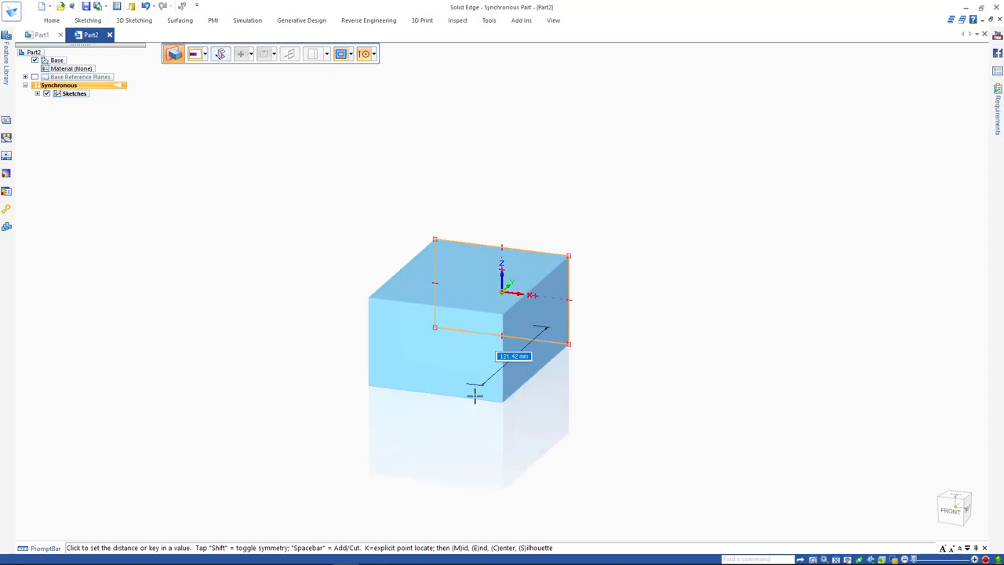
pyautogui.click(473, 396)
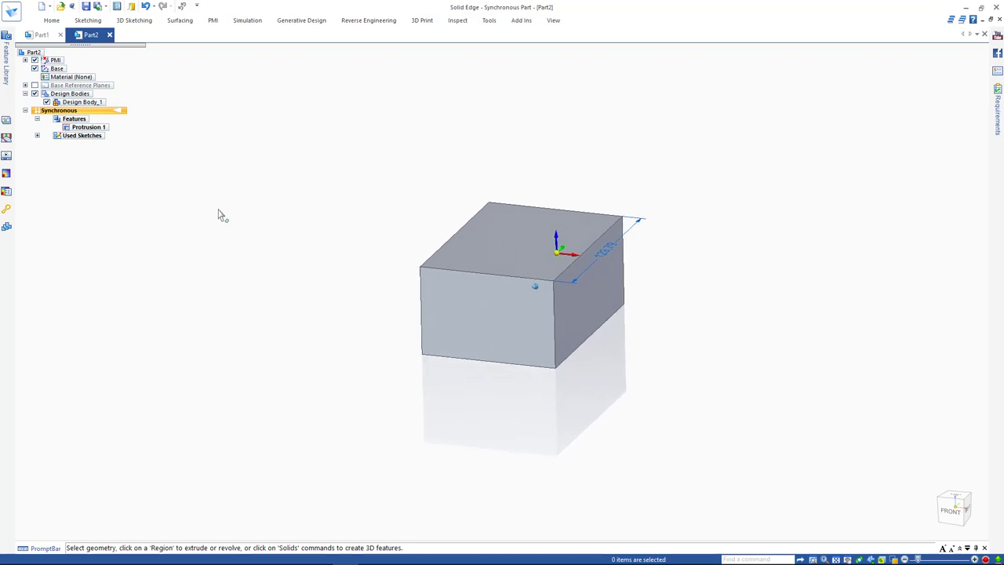
# Select the box's front face, put the rotation origin on its top edge, and set connected faces to Fit
pyautogui.click(511, 327)
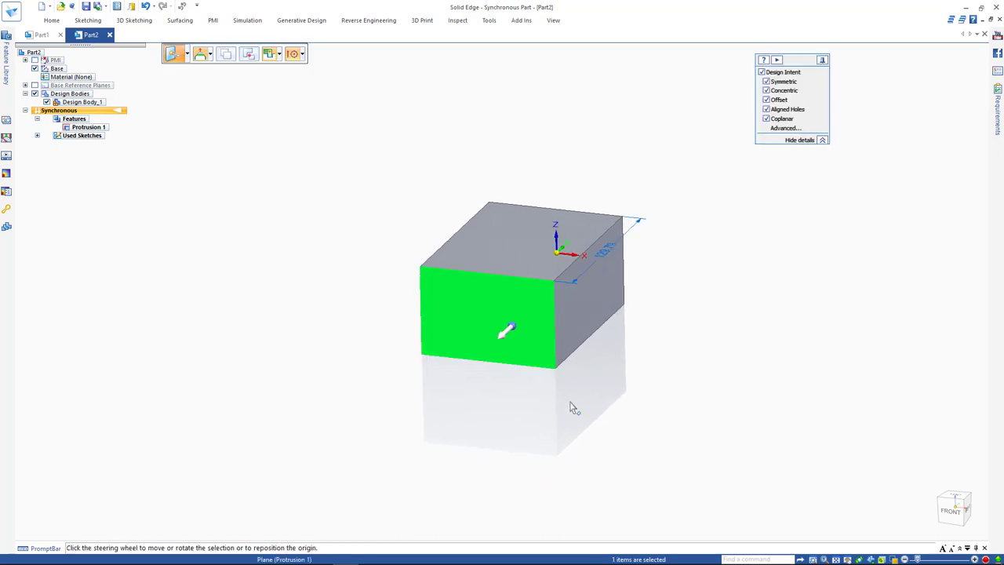
pyautogui.click(510, 329)
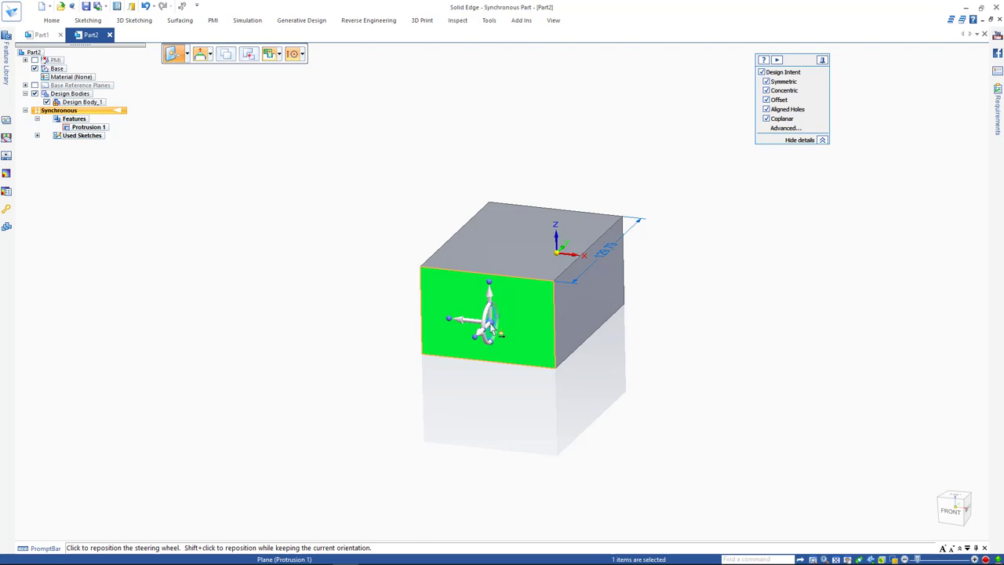
pyautogui.click(490, 328)
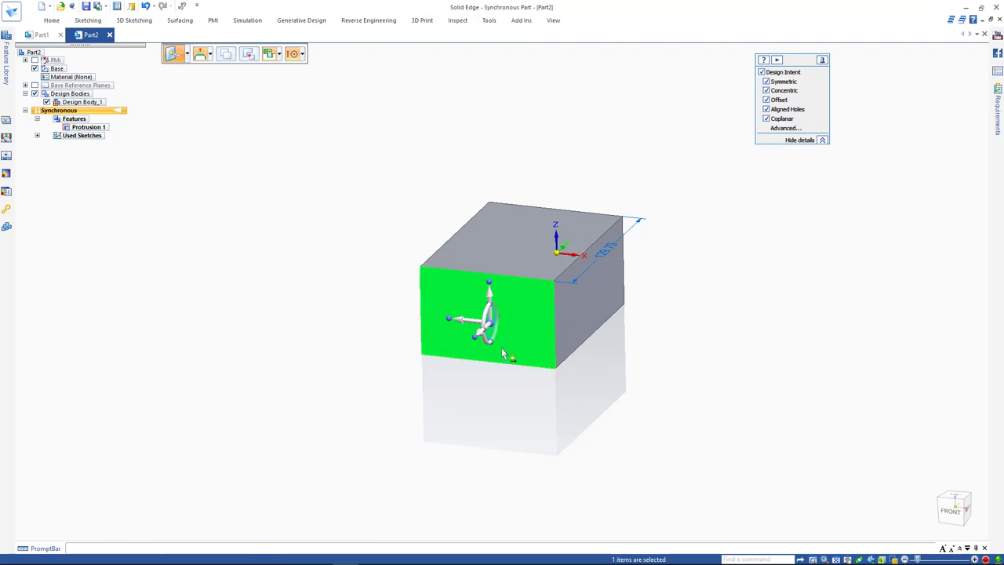
pyautogui.click(488, 283)
pyautogui.click(486, 203)
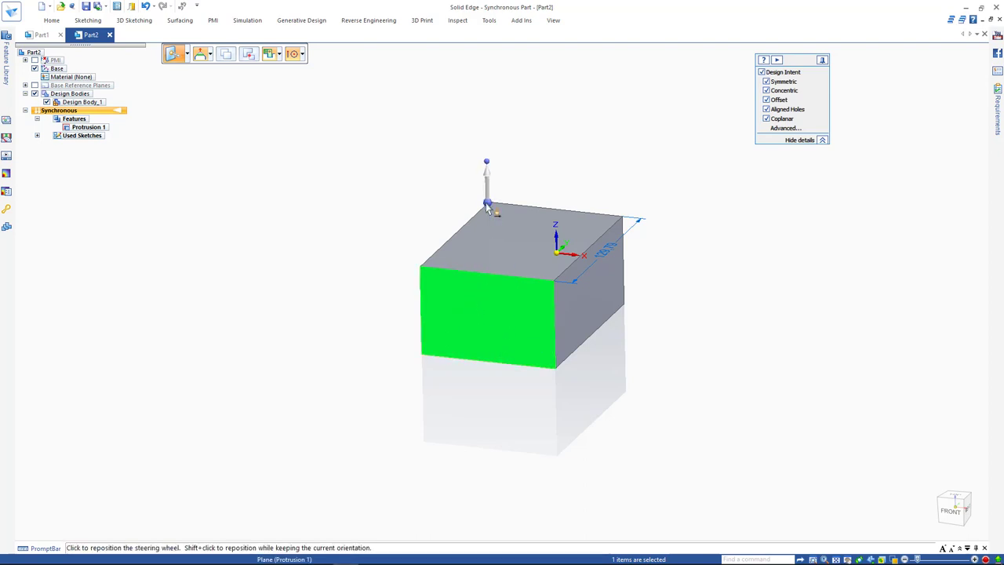
pyautogui.click(201, 53)
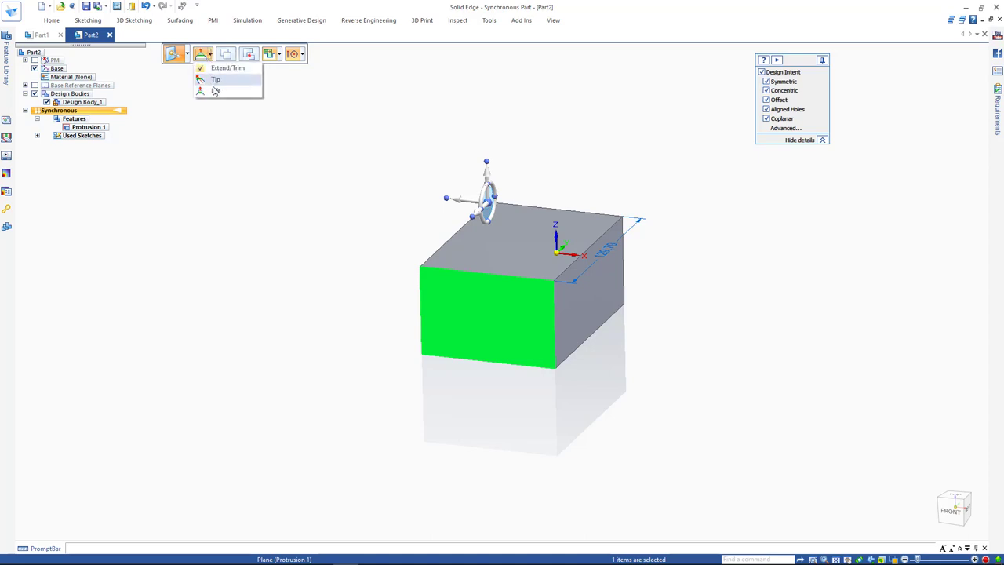
pyautogui.click(216, 92)
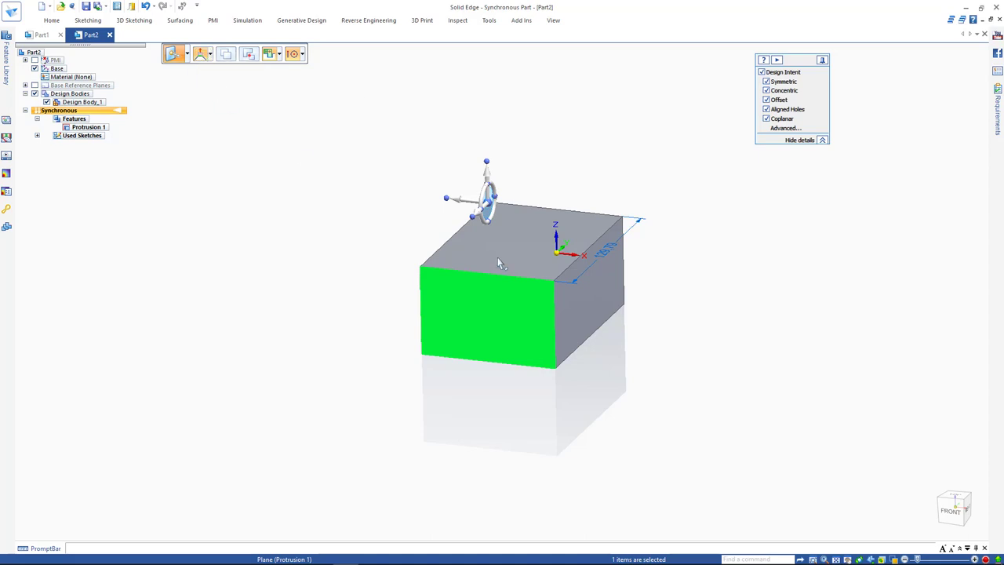
# Rotate the front face 90° about the top edge and hide the PMI dimension
pyautogui.click(496, 212)
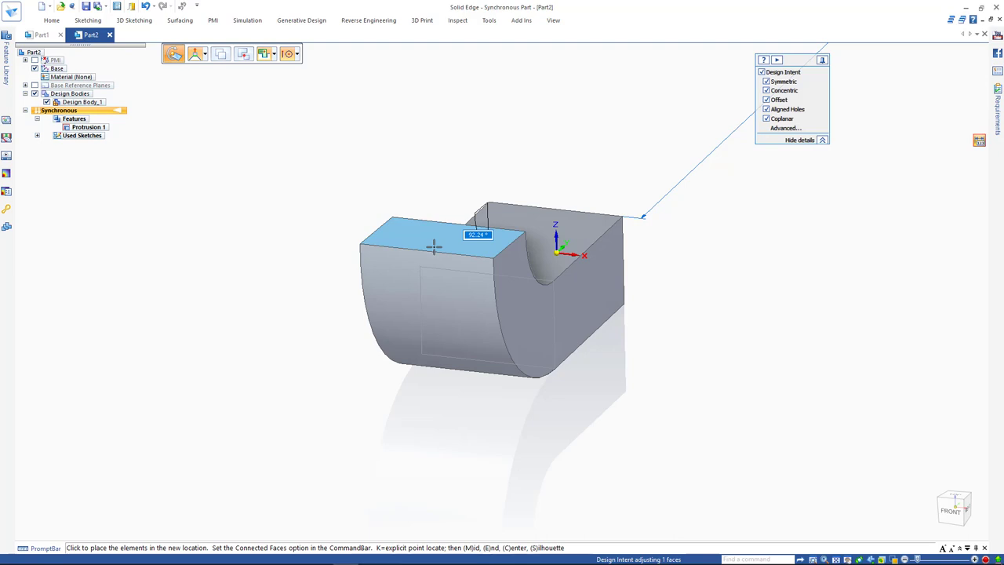
pyautogui.press('Return')
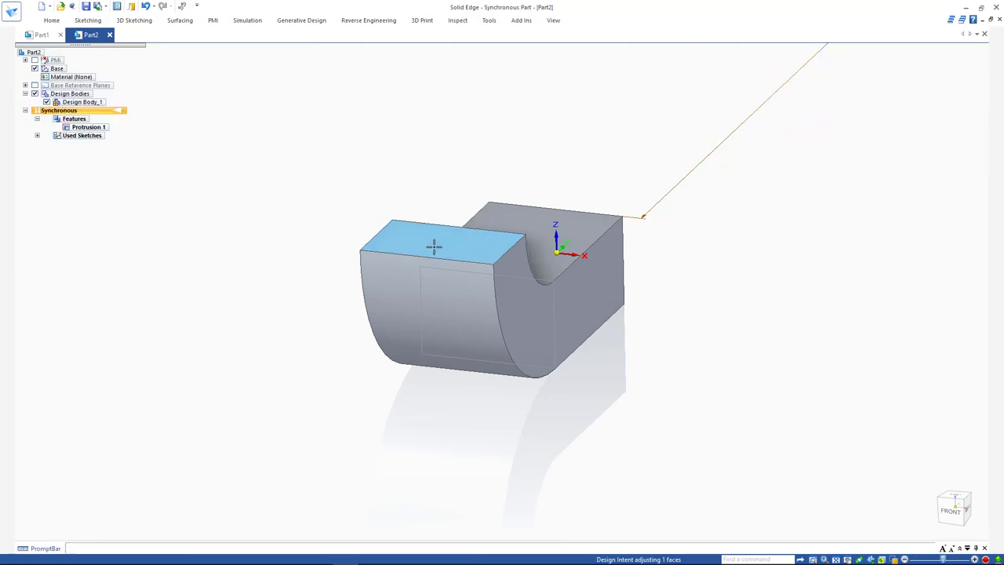
pyautogui.press('Escape')
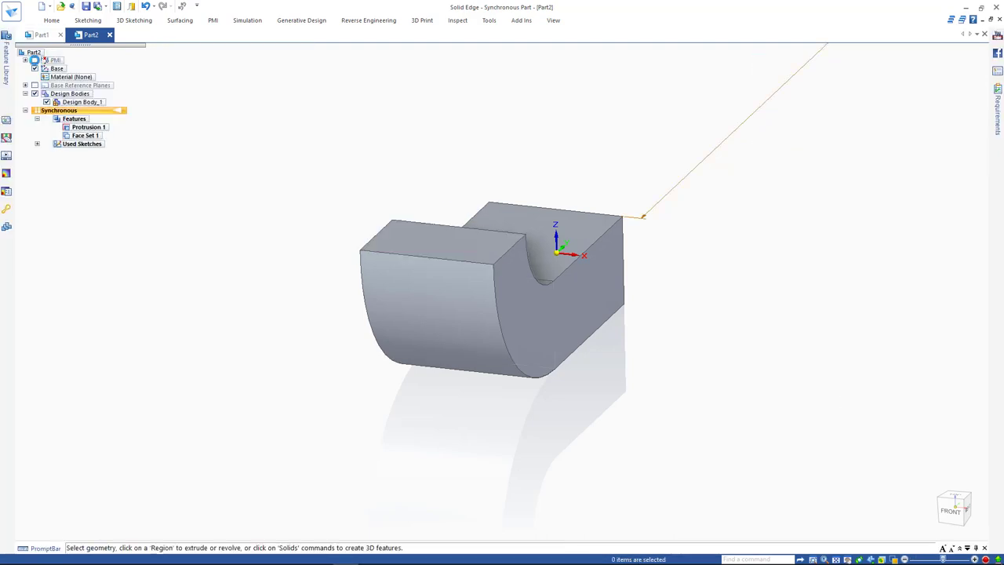
pyautogui.click(35, 61)
pyautogui.hotkey('ctrl', 'i')
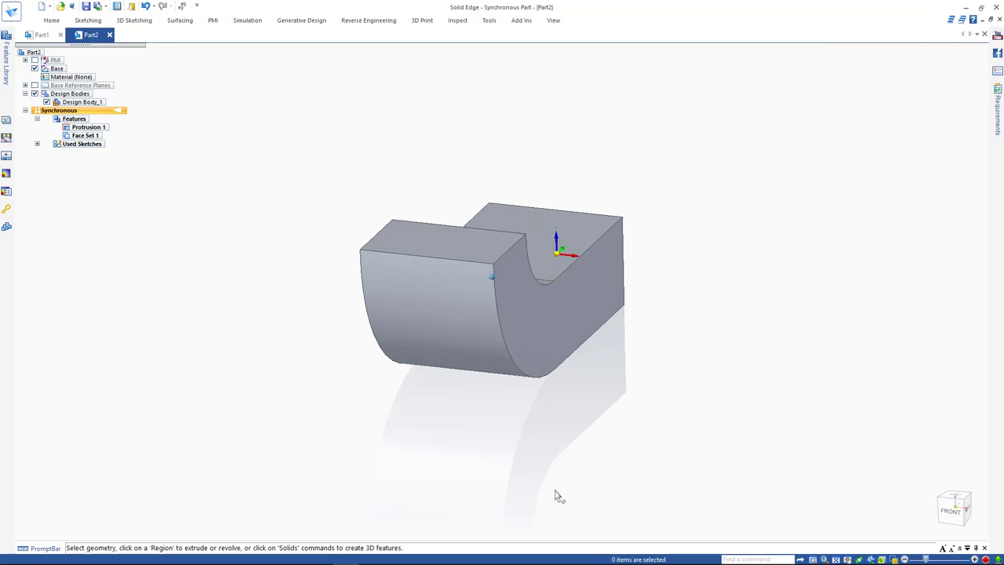
pyautogui.press('Left')
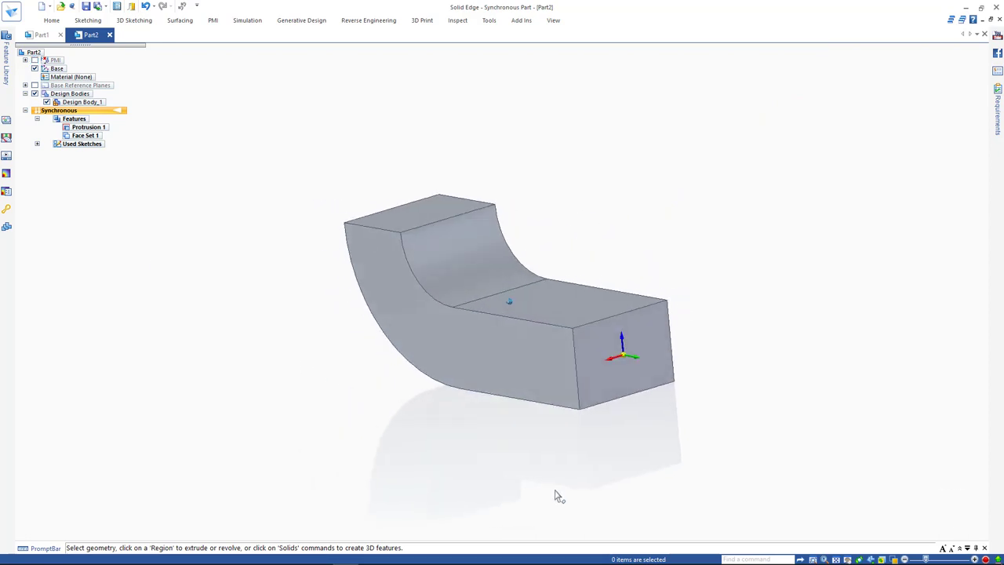